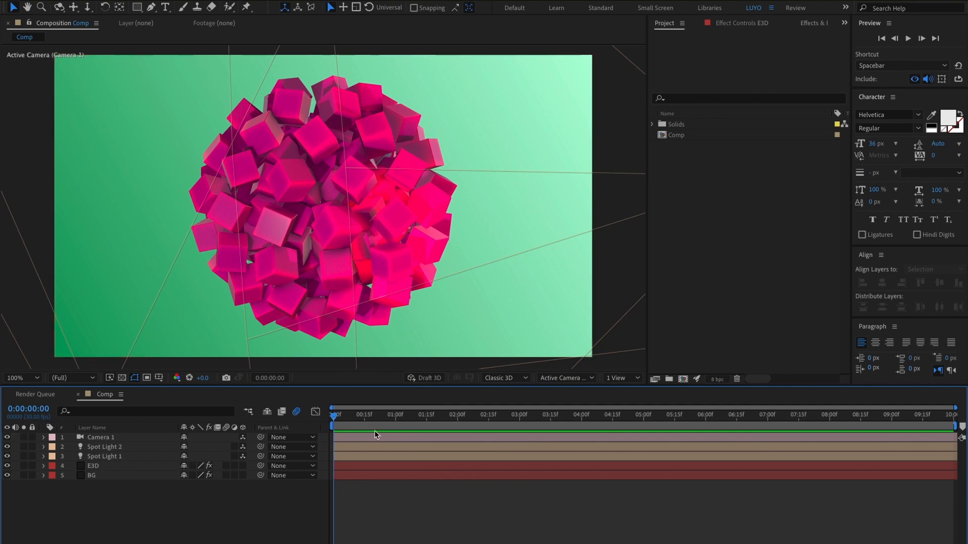
- Hide the BG layer and show the transparency grid behind the cube sphere
drag(337, 417, 377, 423)
drag(363, 458, 329, 459)
click(8, 476)
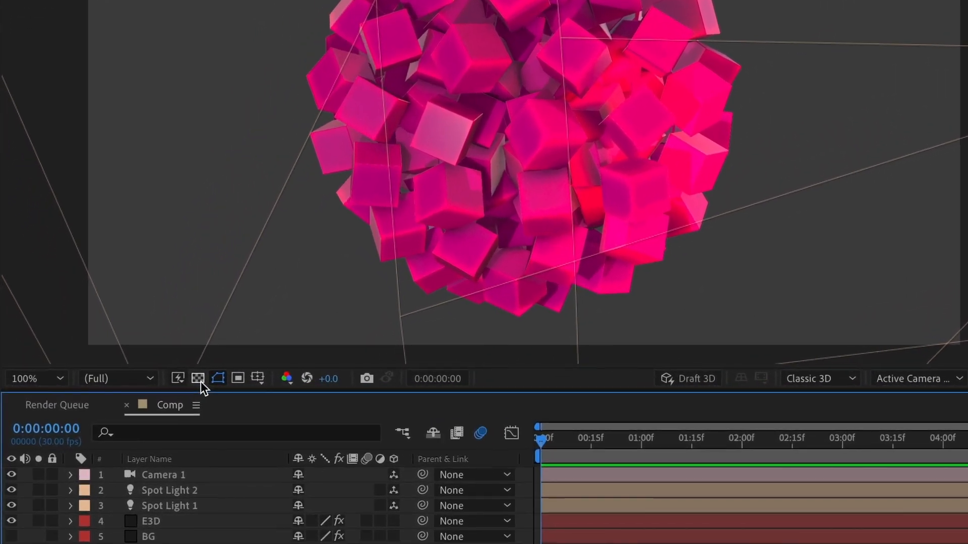
click(123, 379)
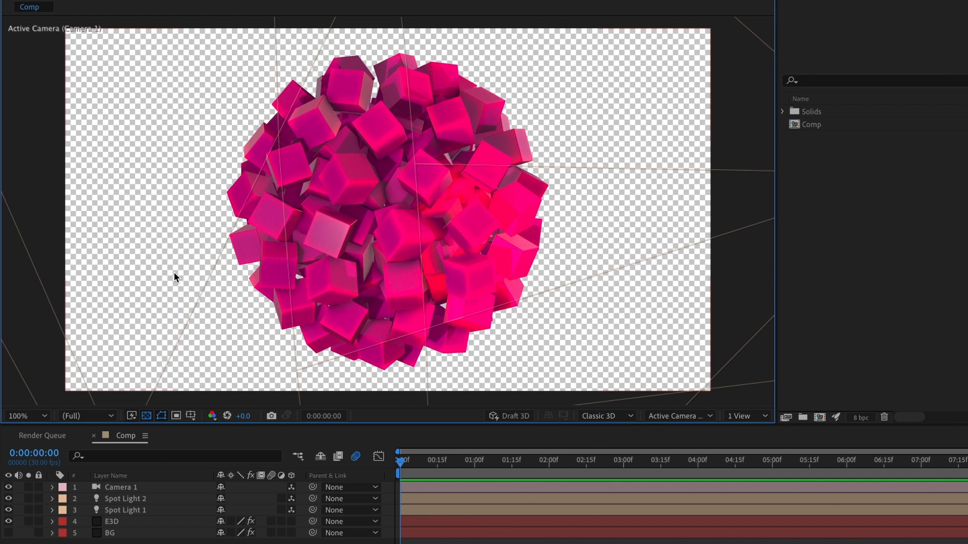
- Add the Comp composition to the render queue
click(66, 439)
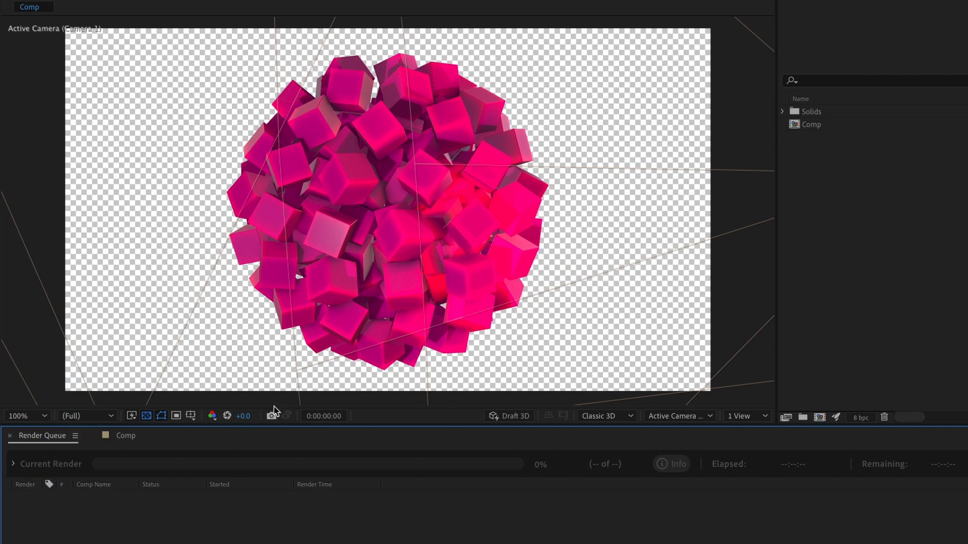
drag(810, 125, 521, 365)
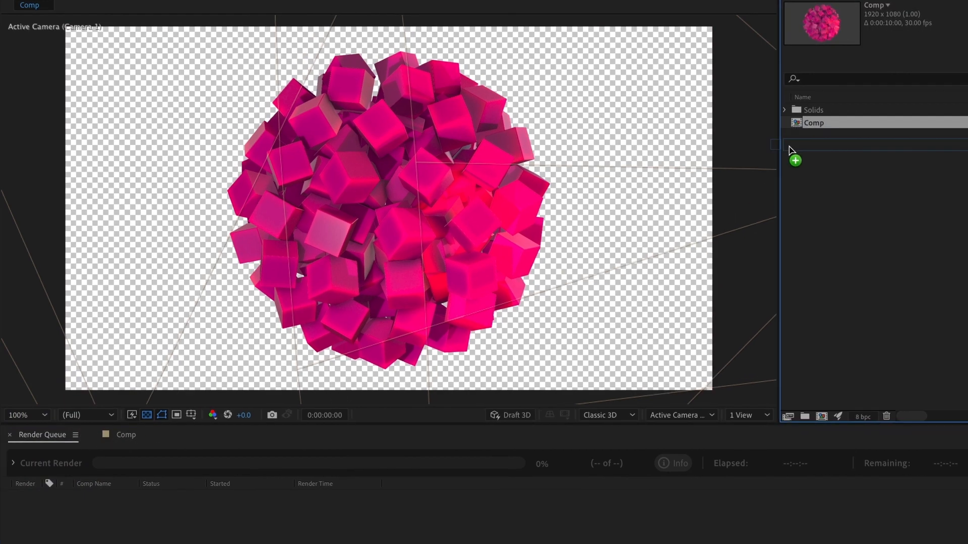
drag(596, 308, 179, 478)
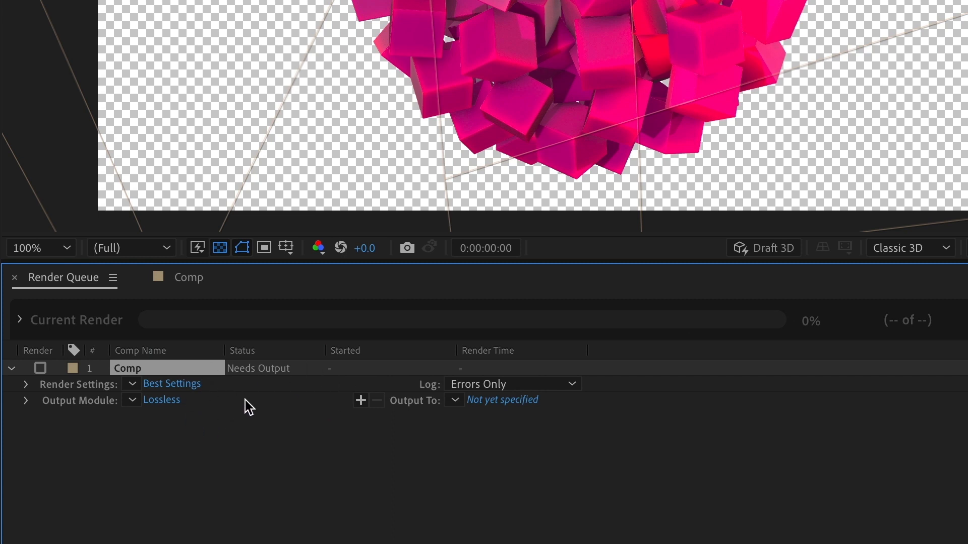
- Set the QuickTime video codec in Comp's output module settings to Apple ProRes 4444
click(163, 406)
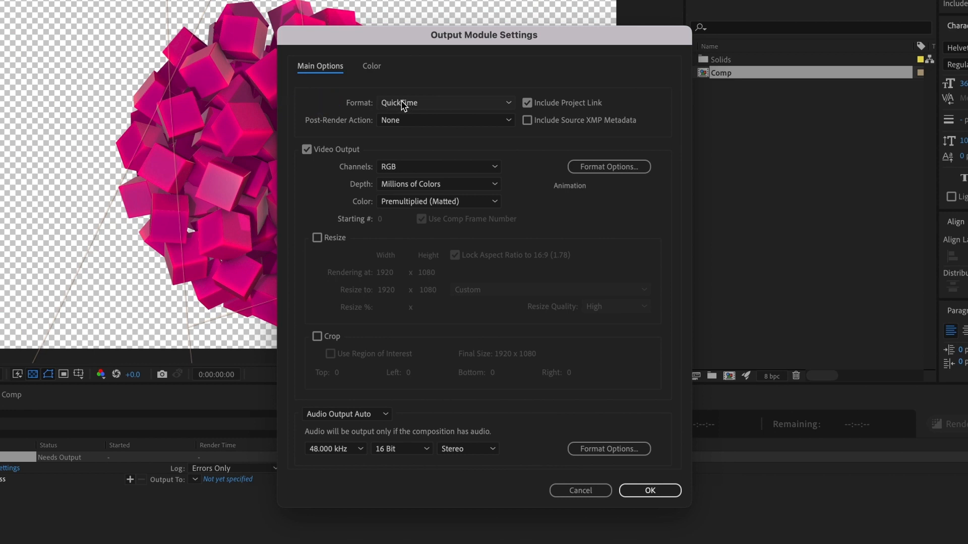
click(603, 168)
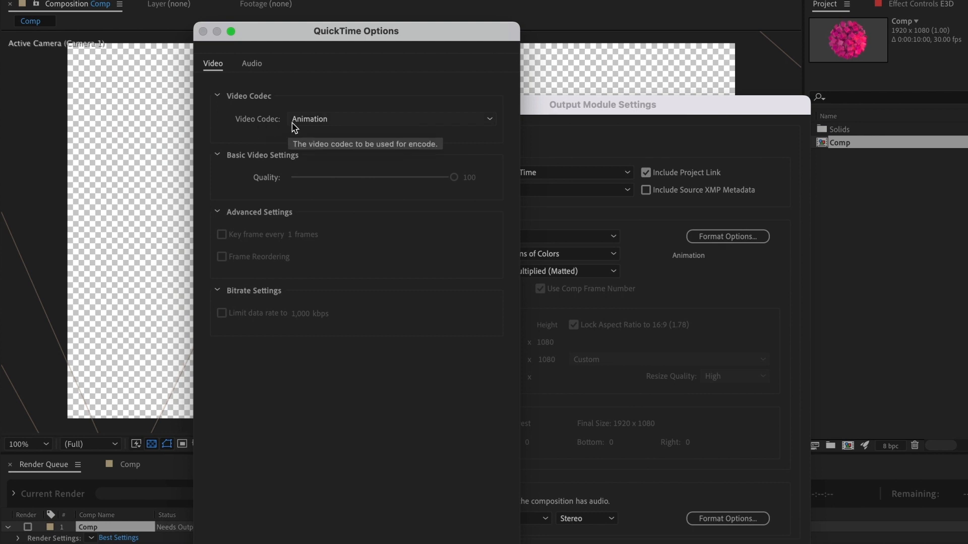
click(409, 126)
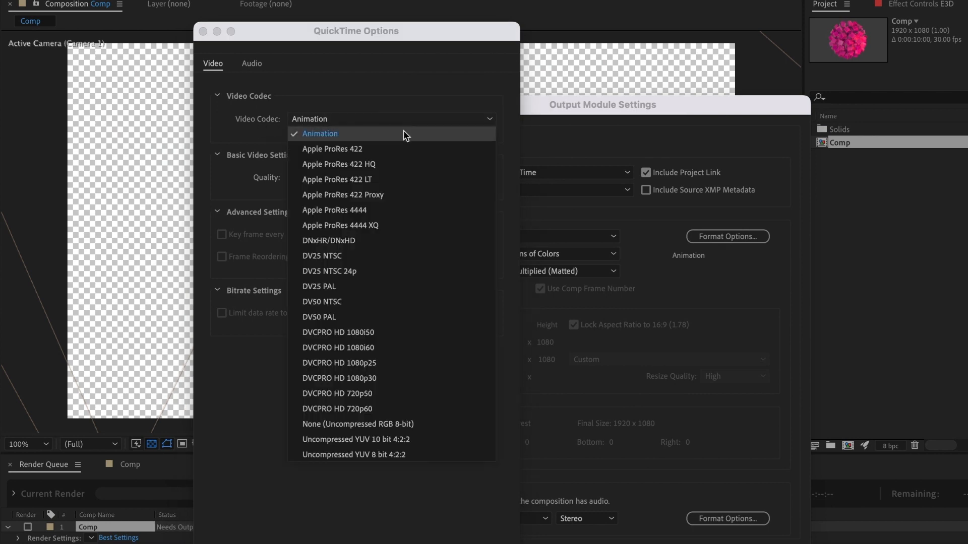
click(383, 212)
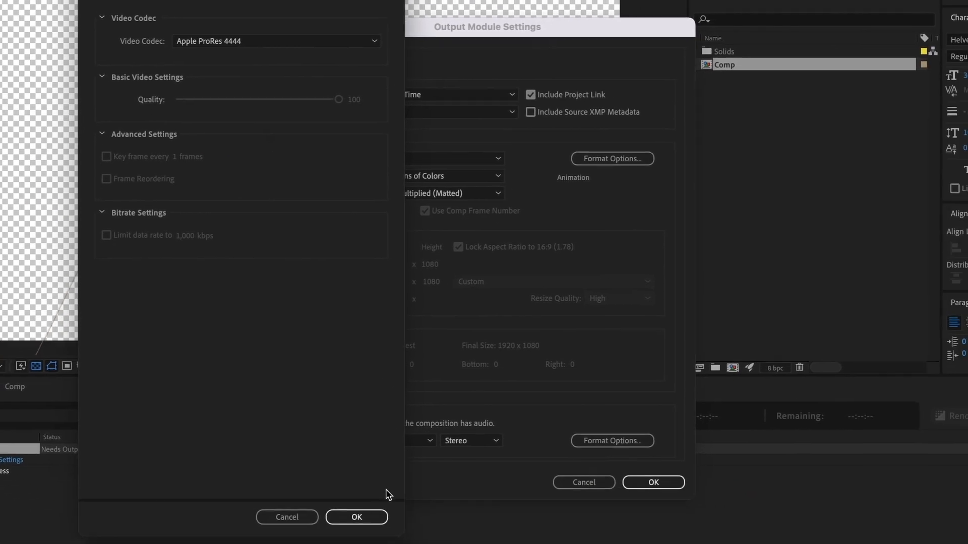
click(345, 513)
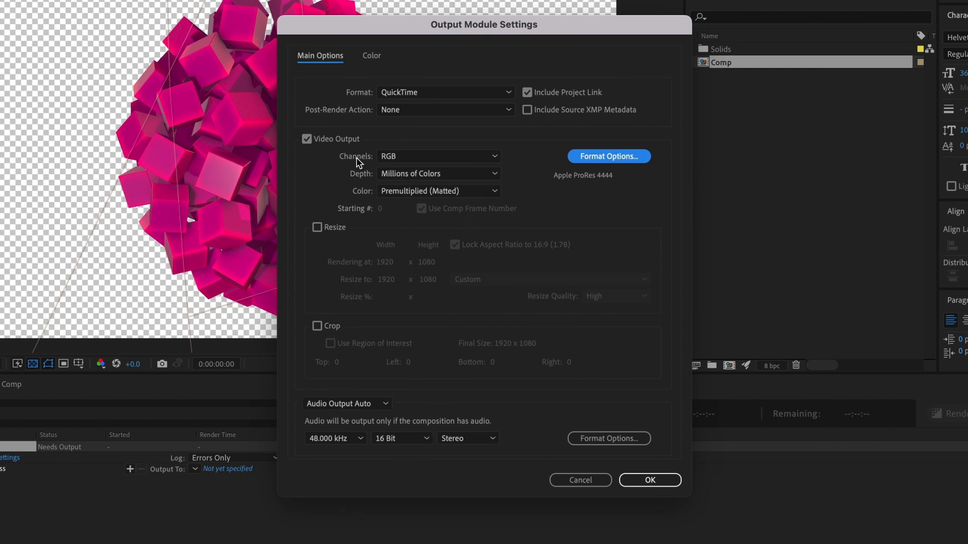
- Set the output module's channels to RGB + Alpha and accept the settings
click(460, 159)
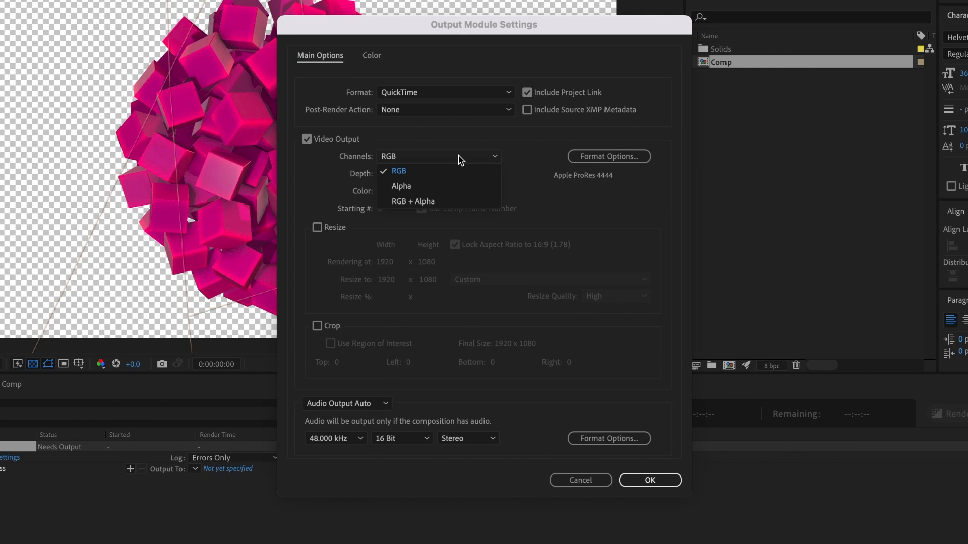
click(423, 201)
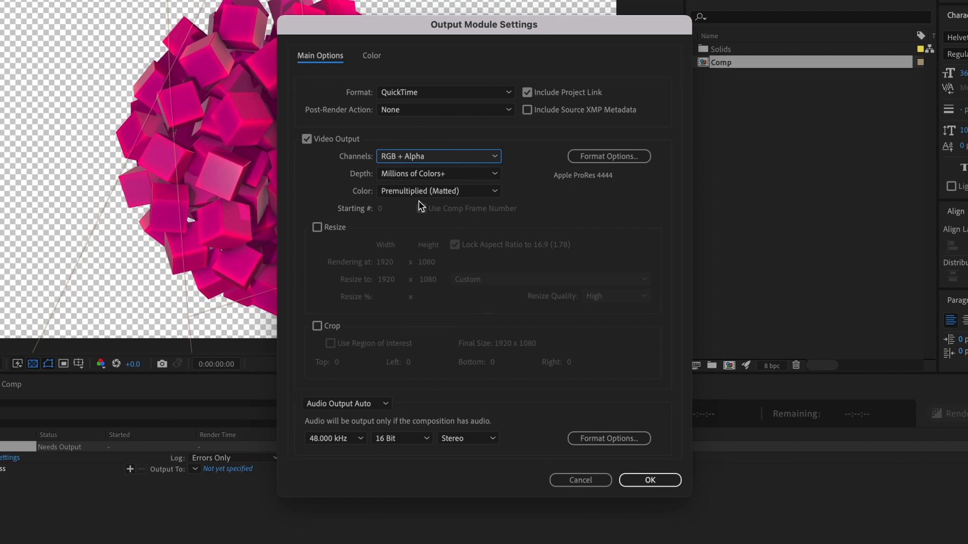
click(655, 478)
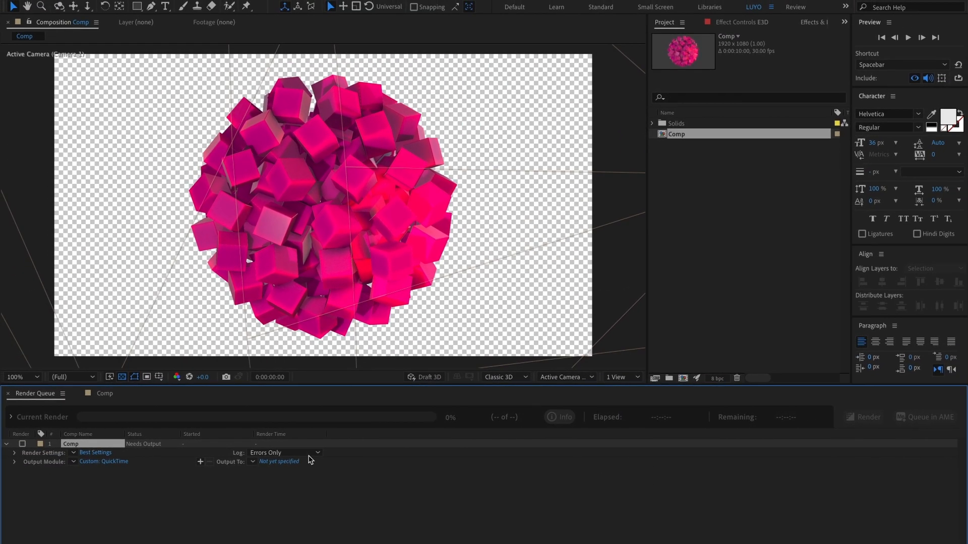
- Set the output file to Comp.mov on the Desktop and render the queue
click(279, 460)
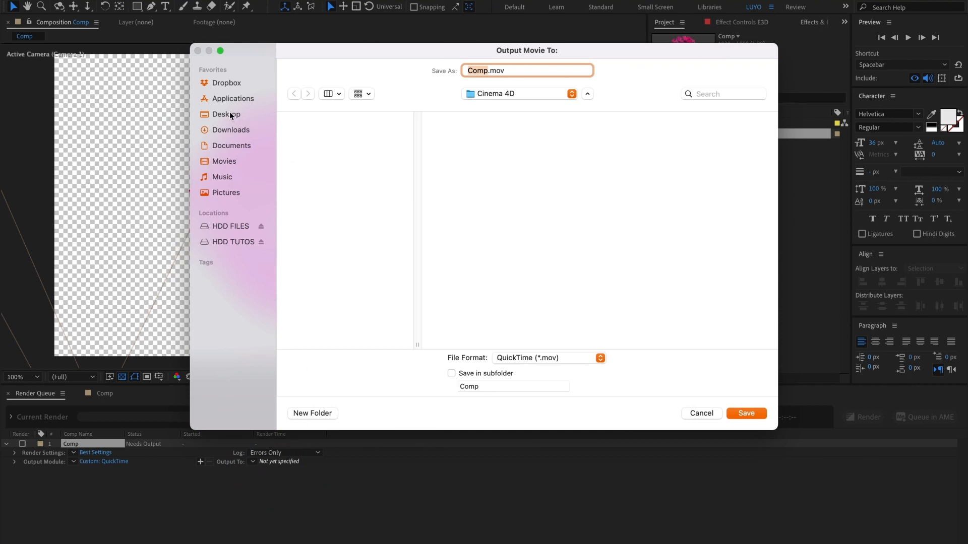
click(230, 115)
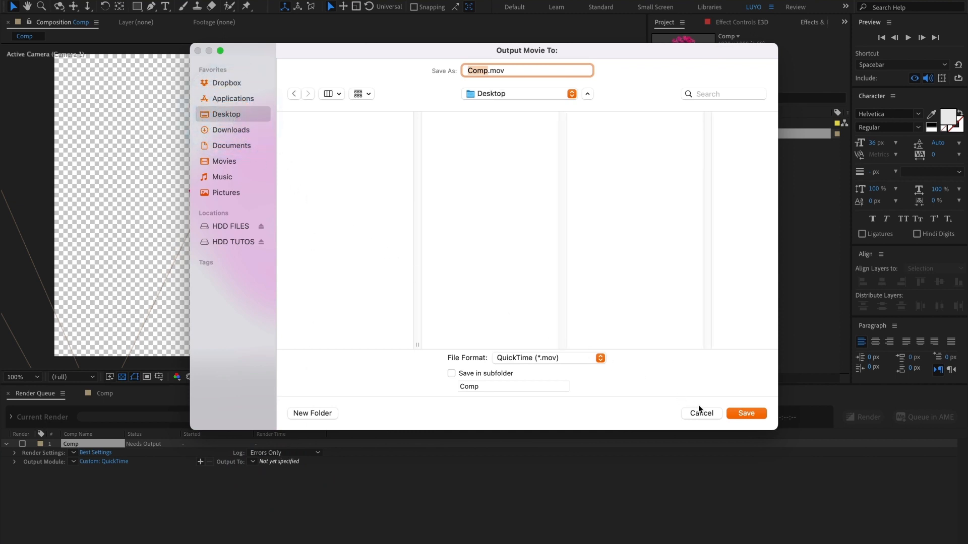
click(739, 413)
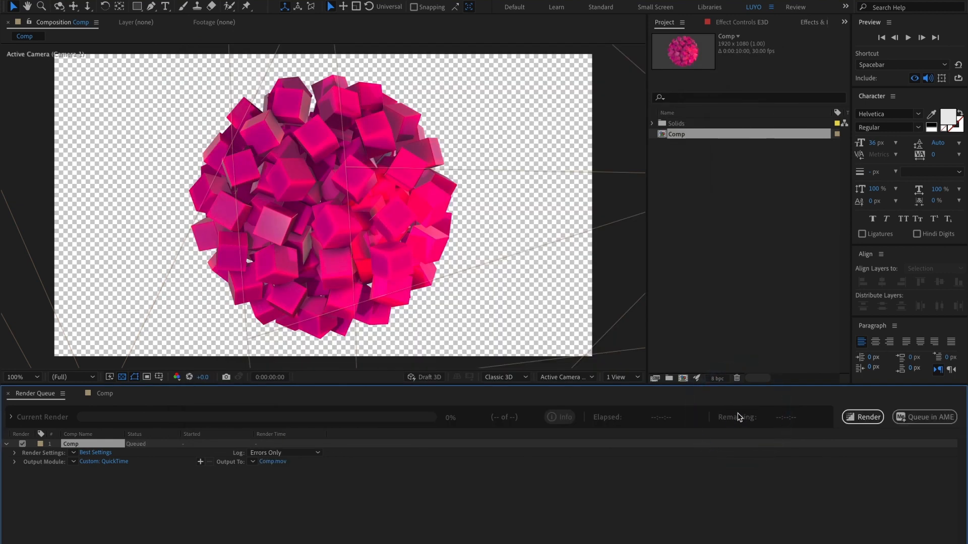
click(868, 418)
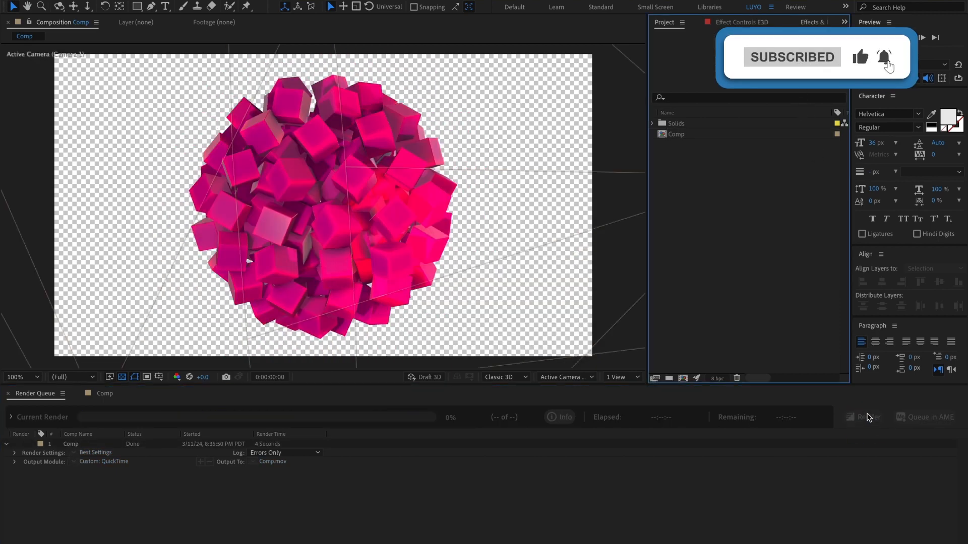
- Switch to Finder and preview the rendered Comp.mov on the Desktop
click(724, 233)
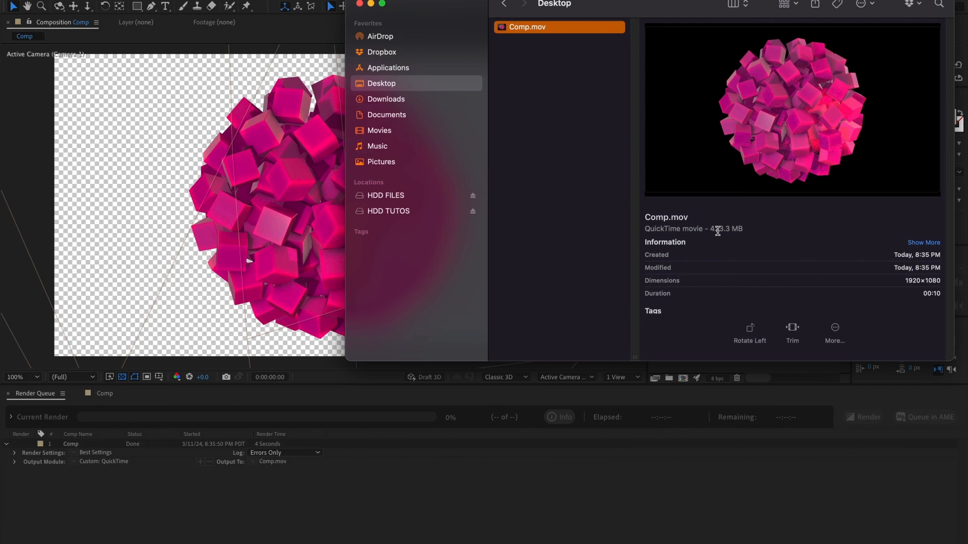
key(space)
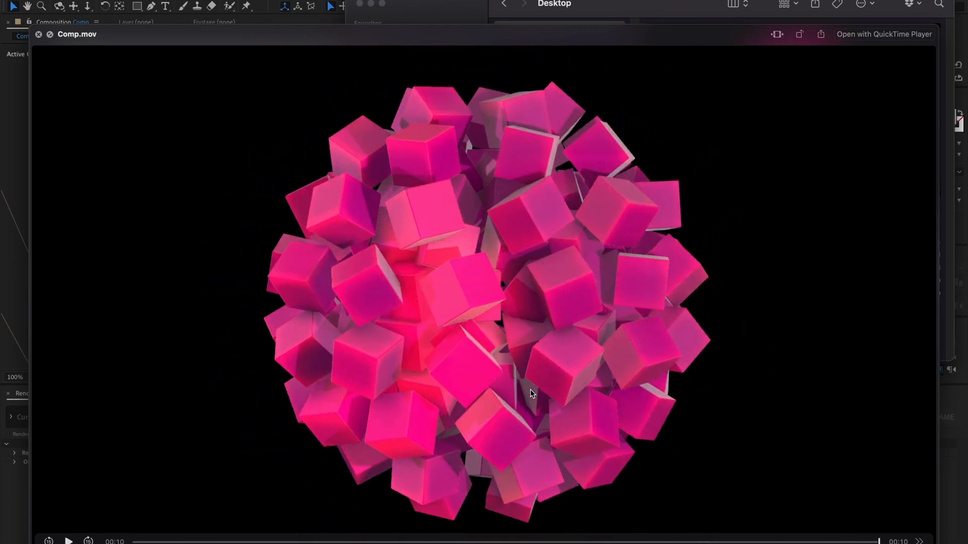
key(space)
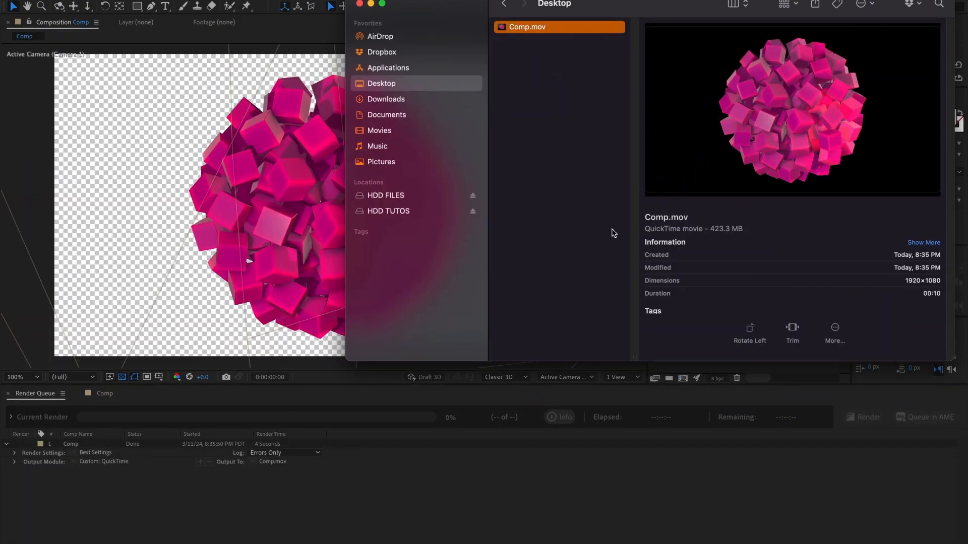
- Import Comp.mov from the Desktop into the After Effects project and place it as the top layer of Comp
drag(642, 10, 466, 241)
drag(349, 262, 698, 186)
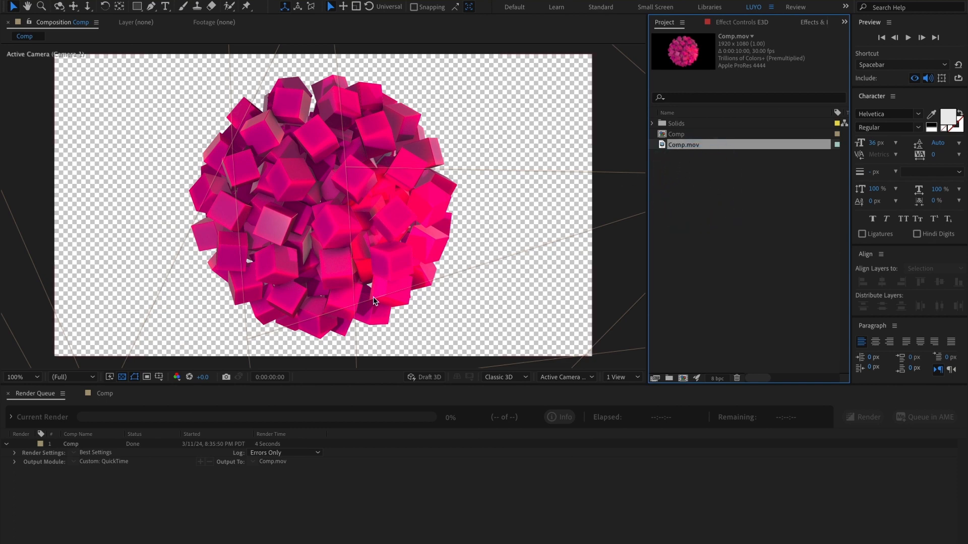
click(112, 395)
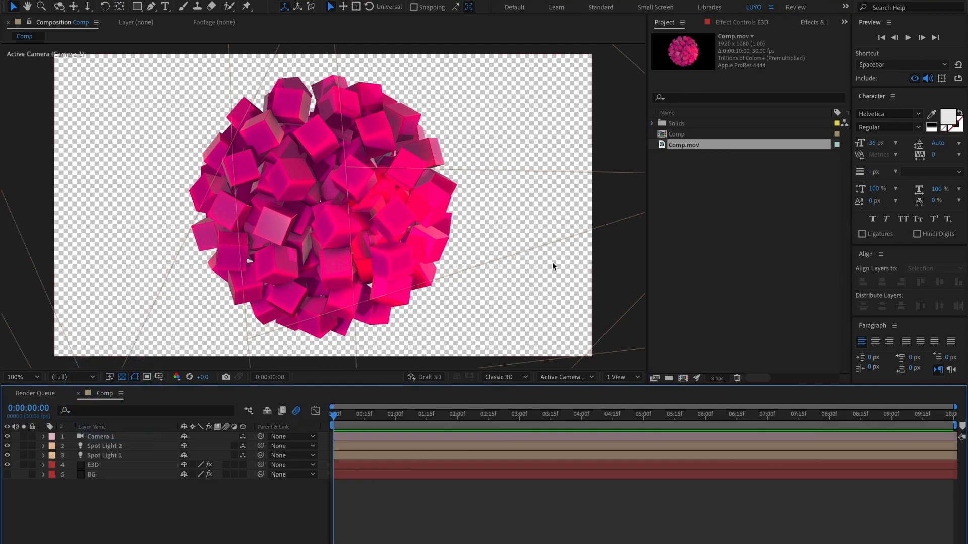
drag(686, 145, 122, 436)
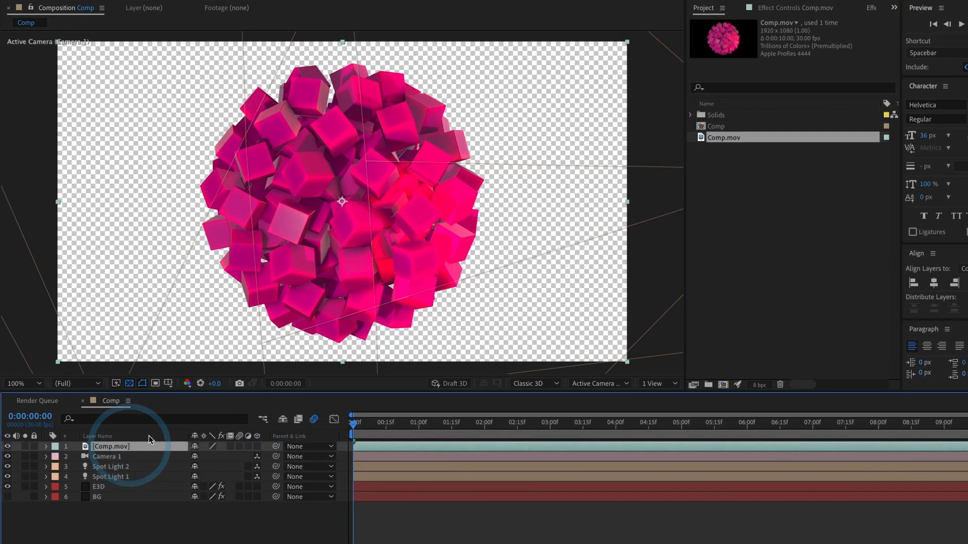
- With the Comp.mov layer shifted to the right and the time at 0:00:03:27, show the BG layer and hide the E3D layer
drag(316, 250, 445, 250)
drag(364, 424, 608, 424)
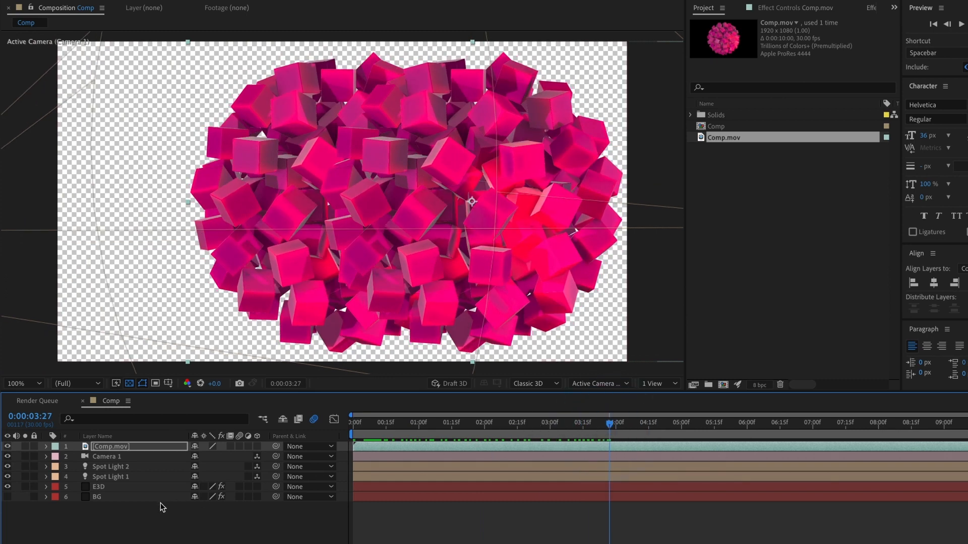
click(7, 497)
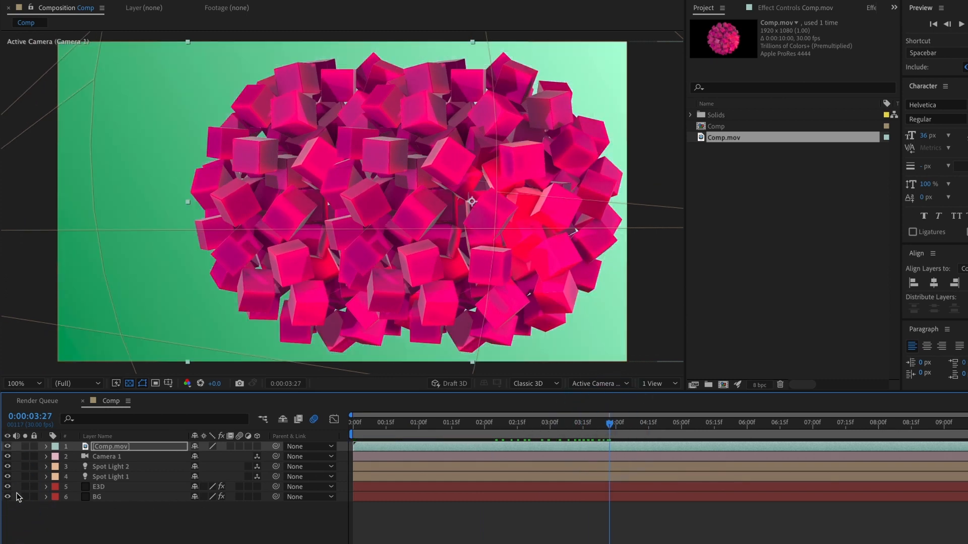
click(8, 487)
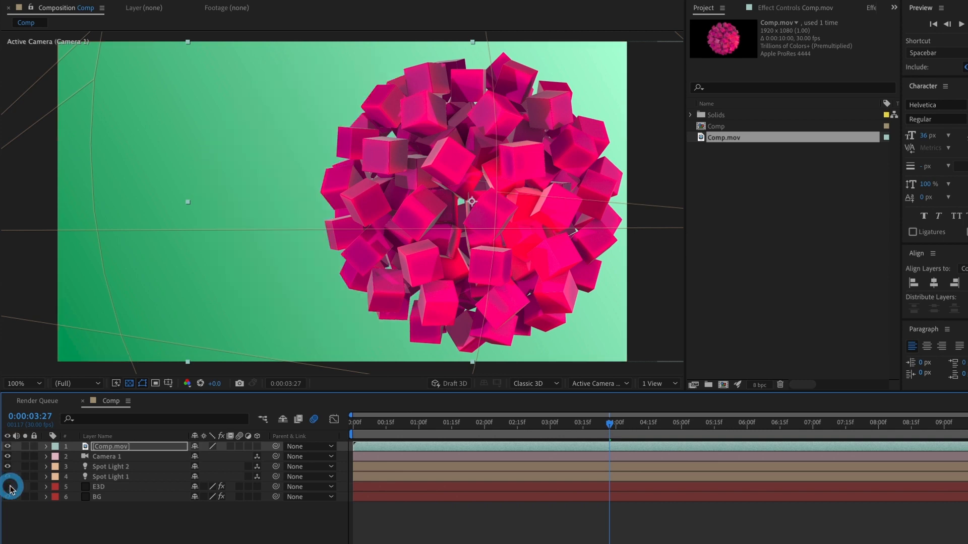
- Move the Comp.mov layer back and align it to the composition's horizontal and vertical center, previewing the playback
click(106, 447)
drag(404, 276, 271, 268)
key(space)
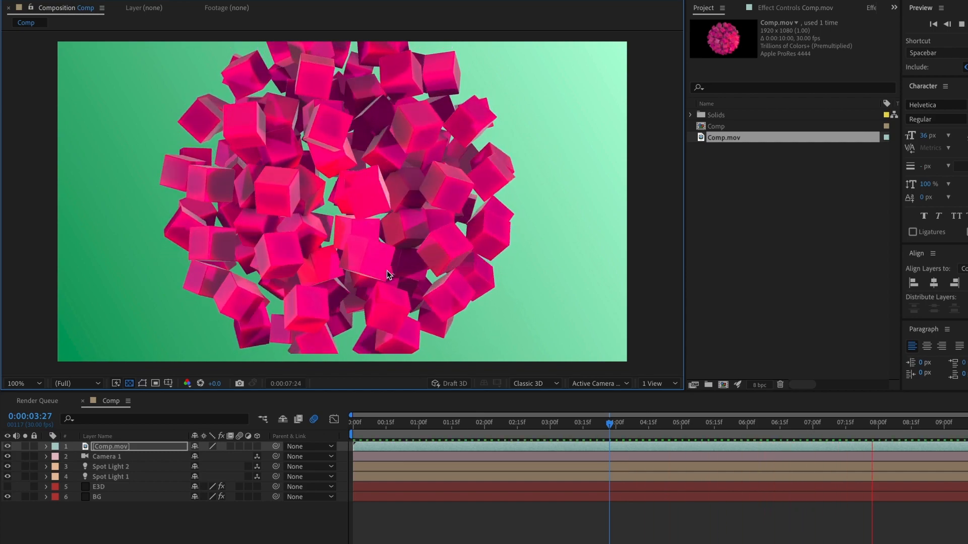
key(space)
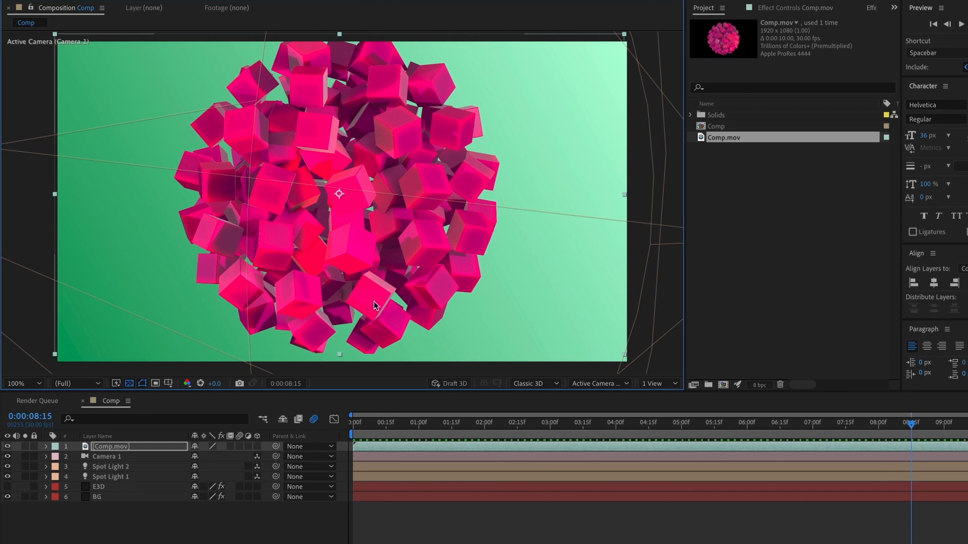
click(934, 282)
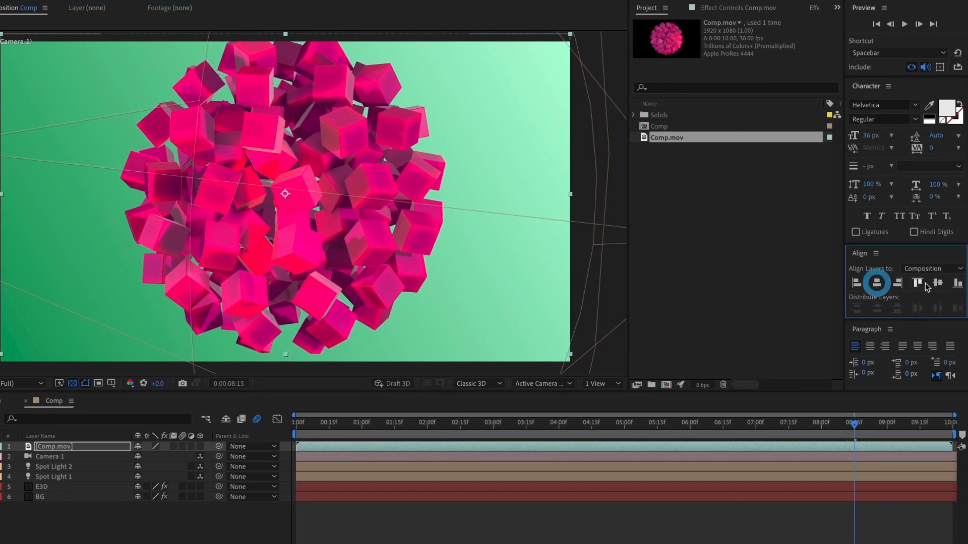
click(937, 283)
key(space)
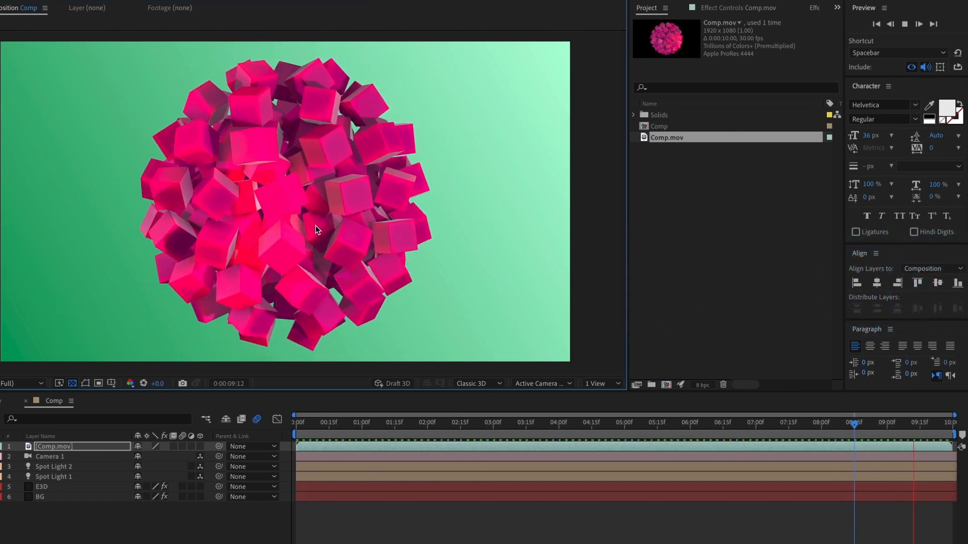